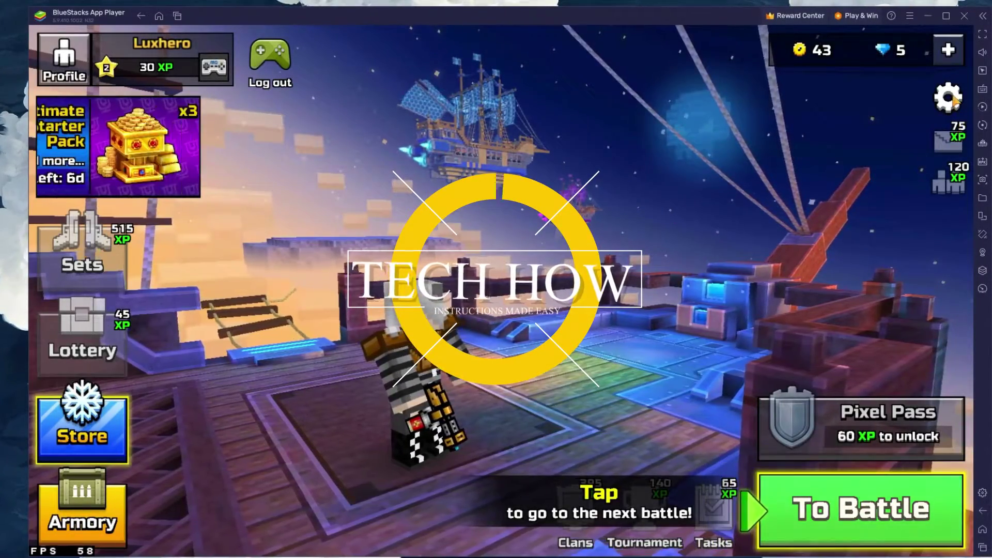
# Step: View the game's control settings, including simple and advanced mode, and return to the emulator's home screen
pyautogui.click(948, 97)
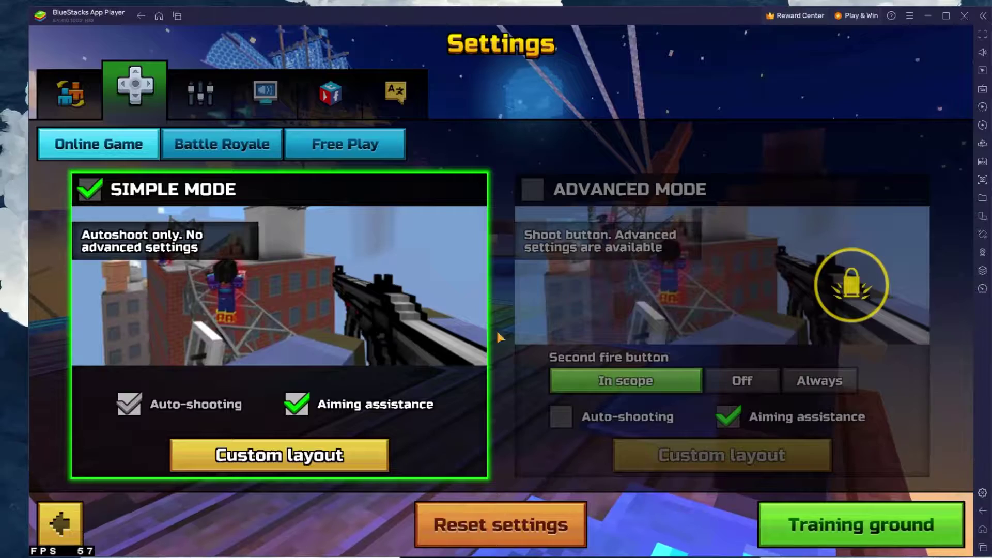
pyautogui.click(60, 523)
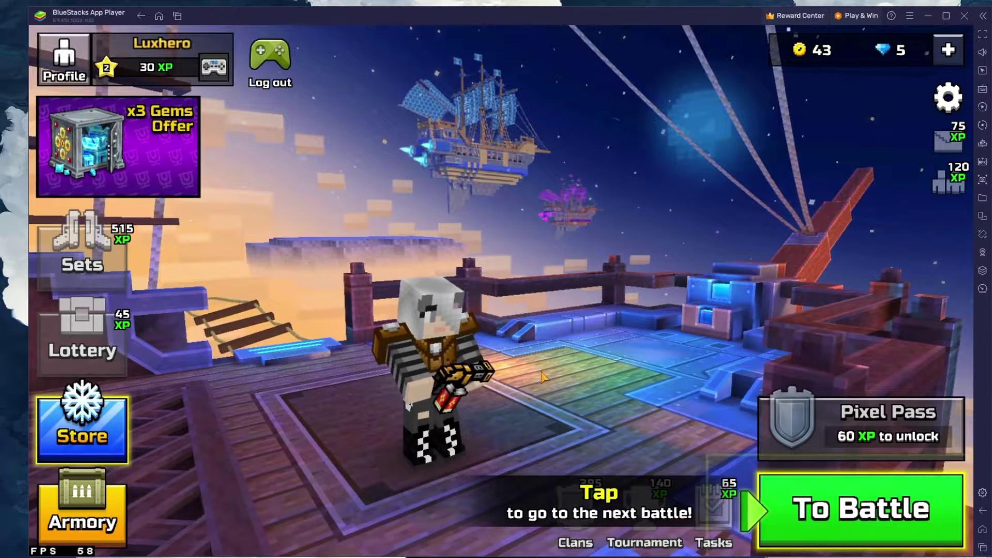
pyautogui.click(981, 529)
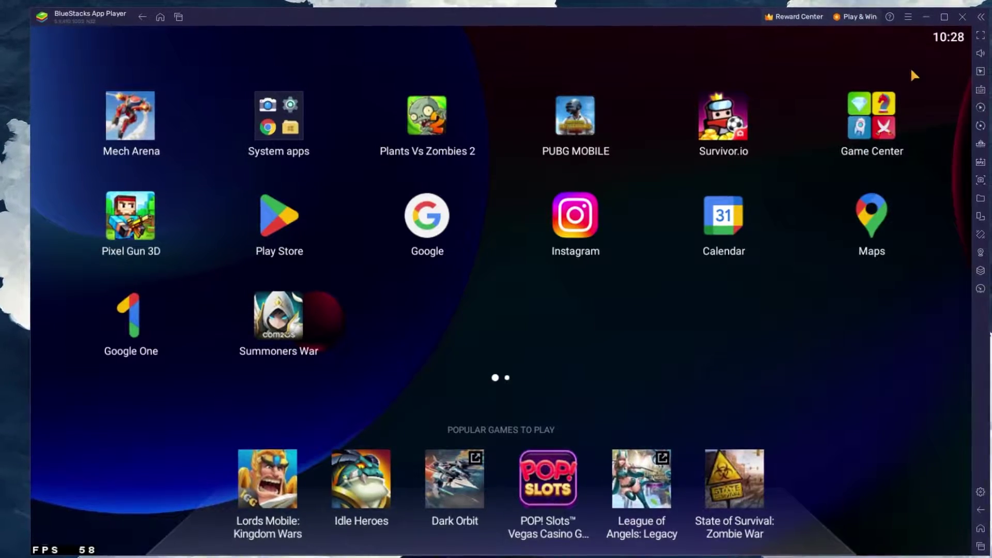
# Step: Switch to Chrome, dismiss the State of Survival promotion and download the BlueStacks 5 installer
pyautogui.click(927, 16)
pyautogui.click(669, 550)
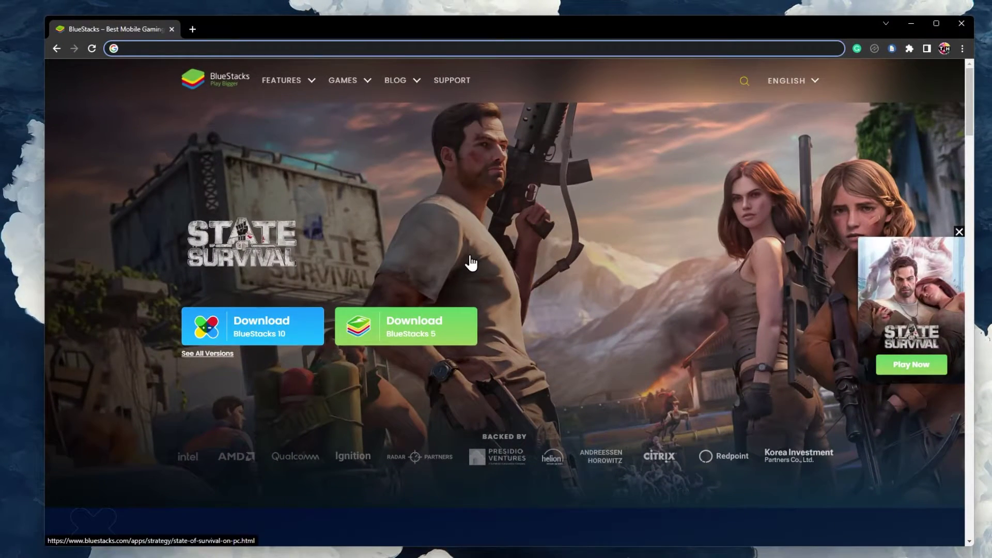
pyautogui.click(958, 232)
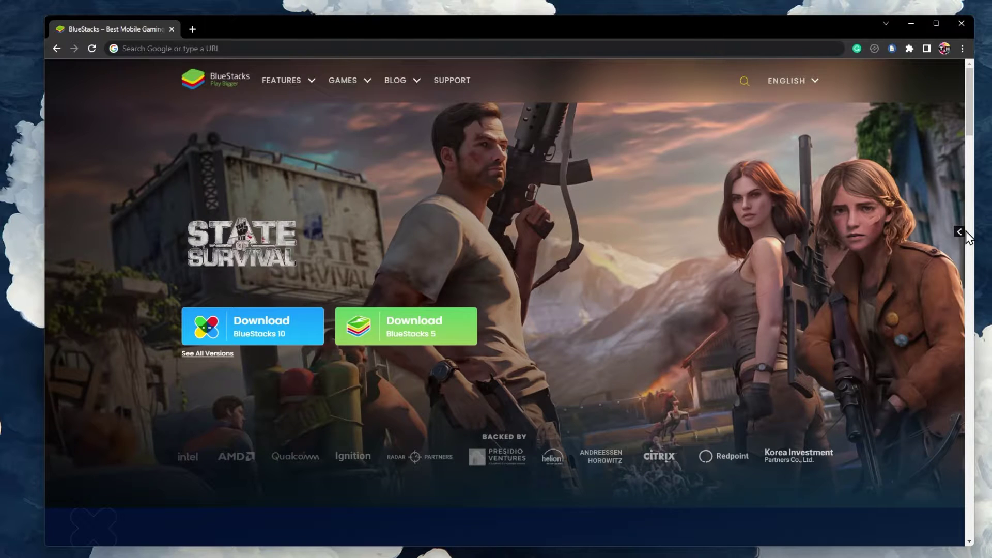
pyautogui.click(476, 320)
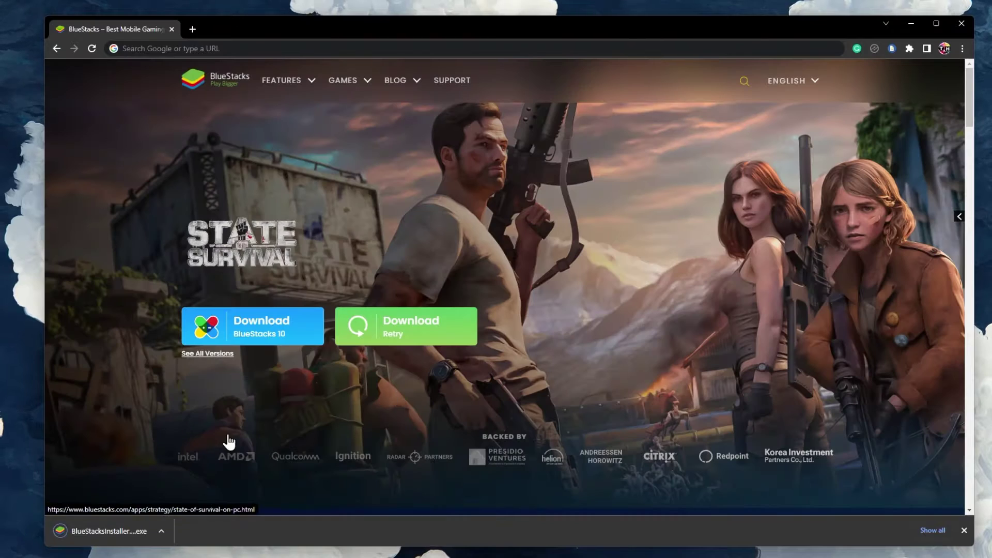
# Step: Run the downloaded BlueStacks installer and switch back to the BlueStacks App Player
pyautogui.click(161, 531)
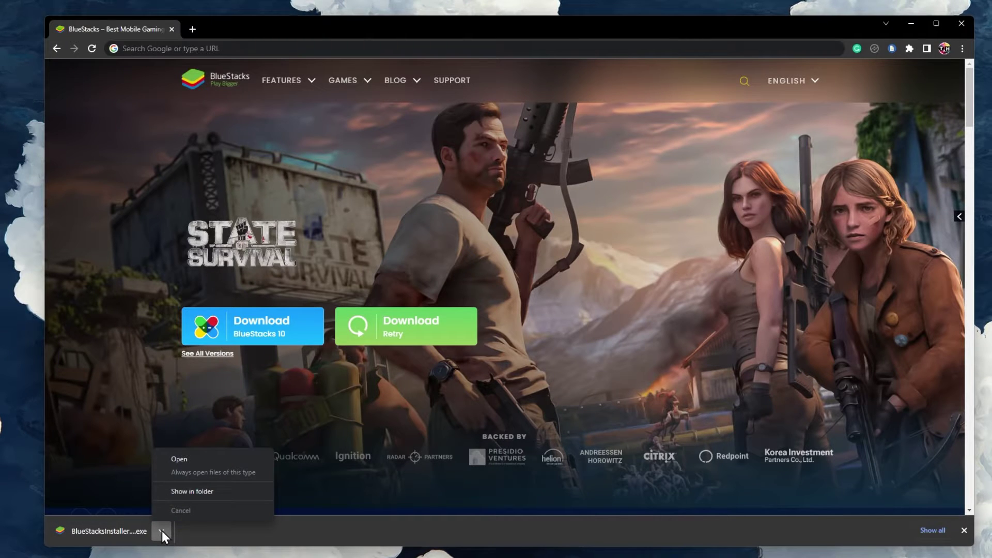
pyautogui.click(221, 459)
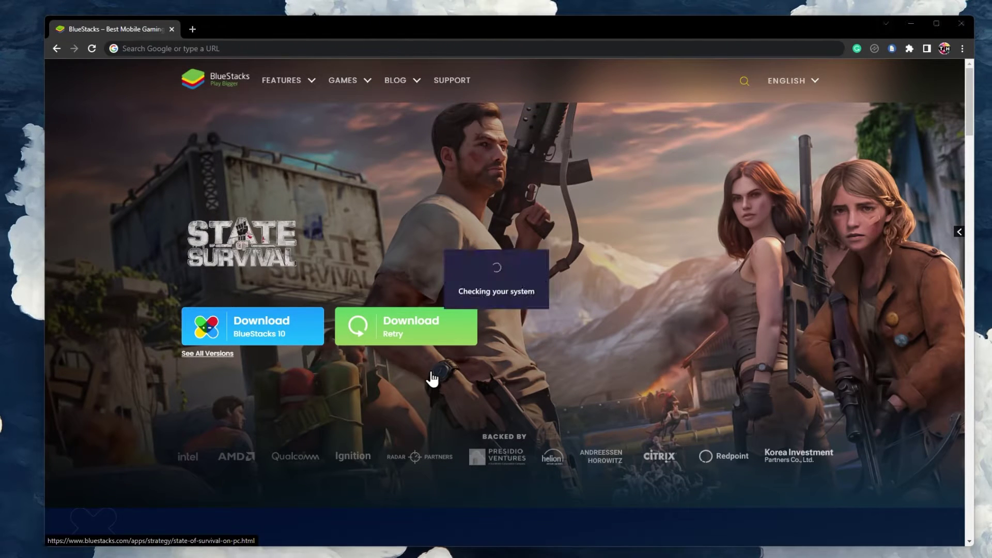
pyautogui.click(904, 26)
pyautogui.click(911, 23)
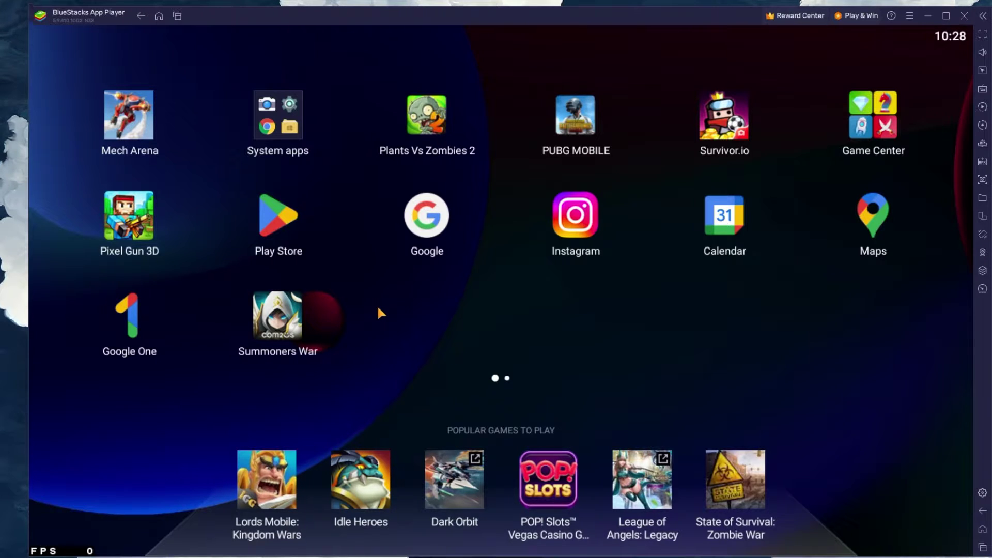
# Step: Look up Pixel Gun 3D in the Play Store, reviewing its store page before returning to the home screen
pyautogui.click(277, 223)
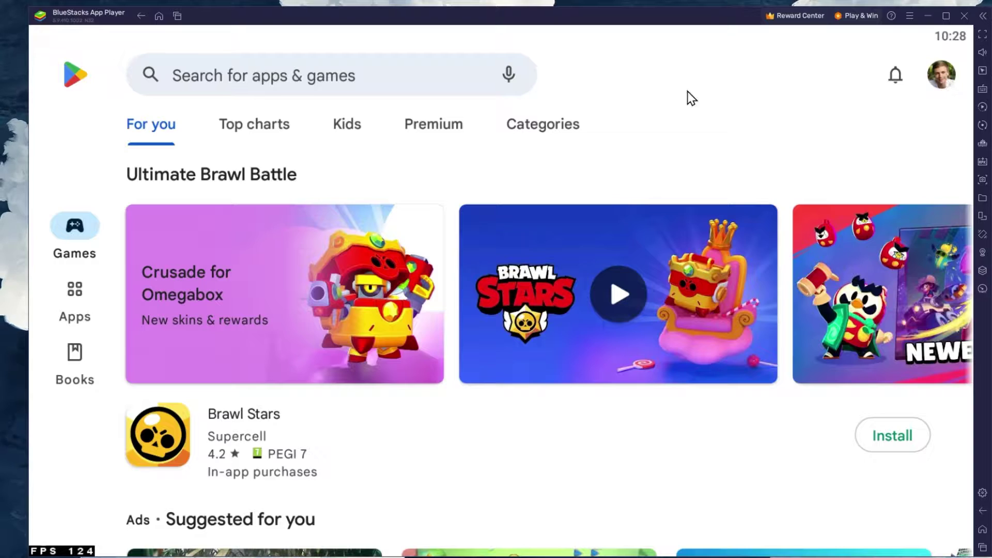
pyautogui.click(368, 75)
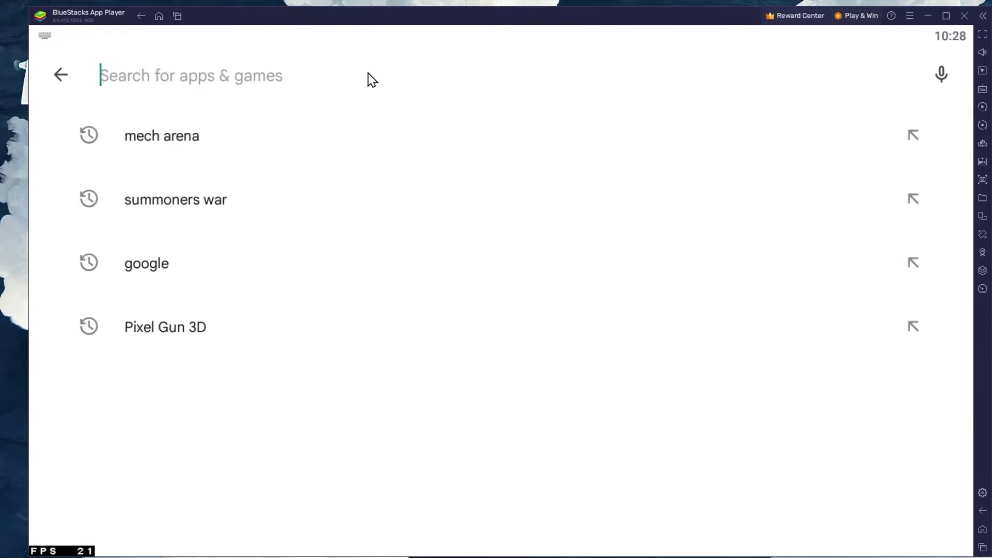
pyautogui.click(223, 329)
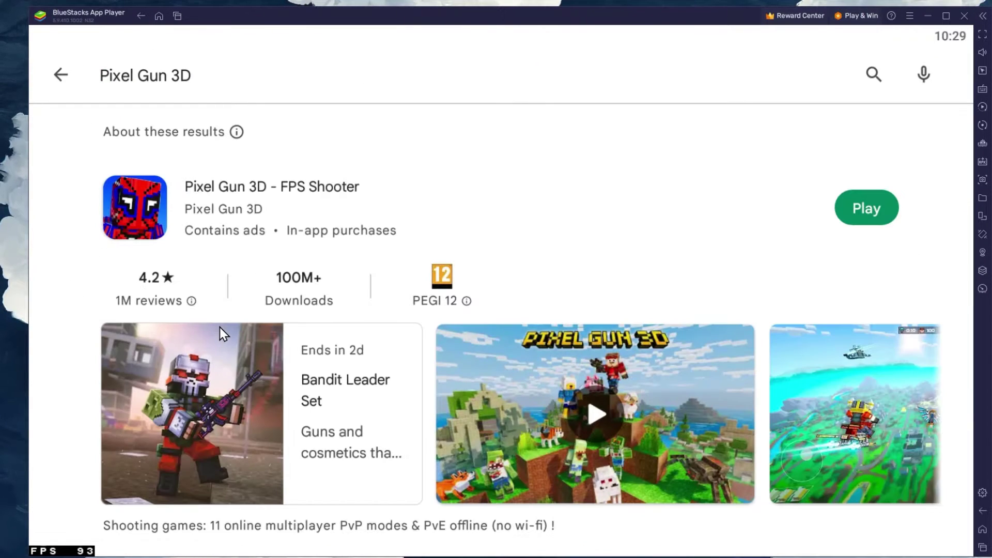
pyautogui.click(148, 225)
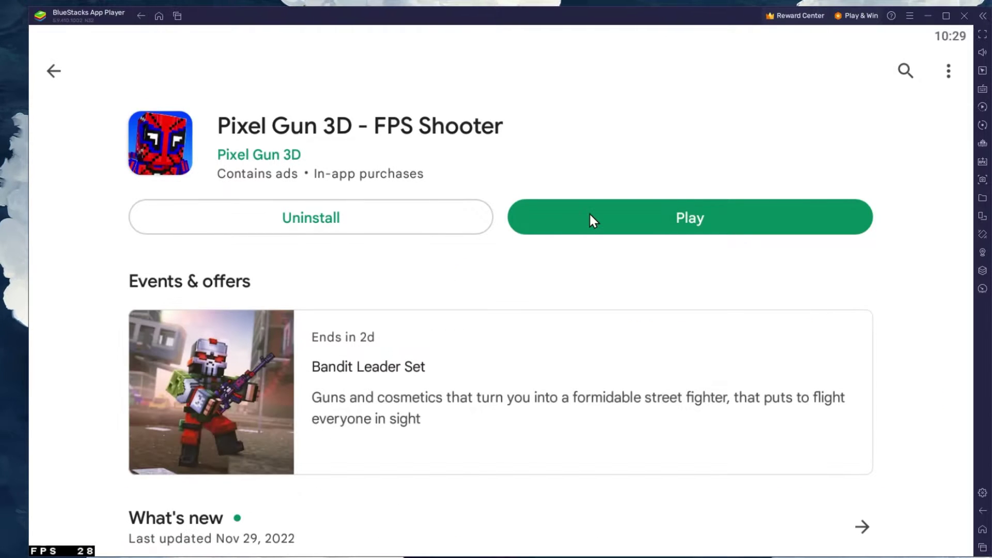
pyautogui.scroll(-6, 588, 211)
pyautogui.scroll(4, 560, 208)
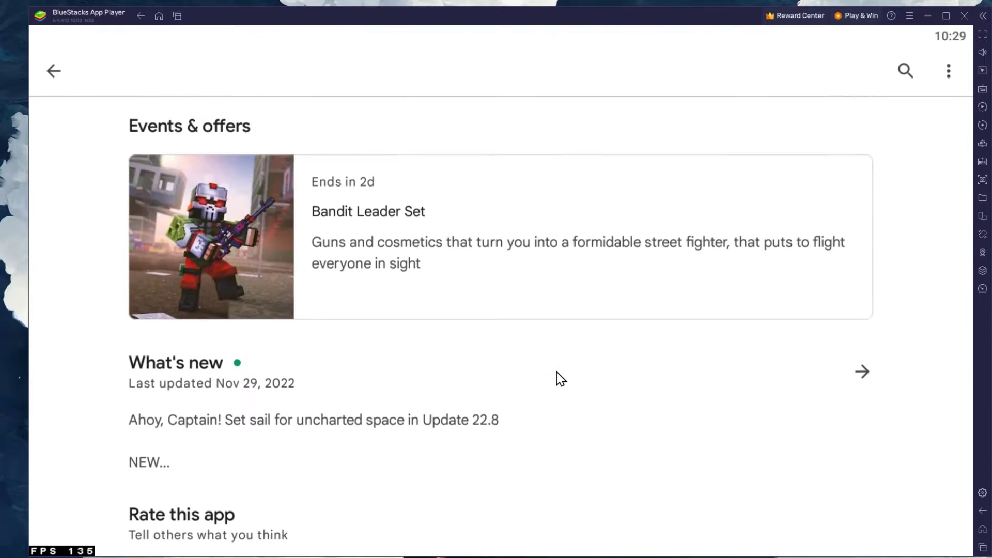
pyautogui.scroll(3, 555, 377)
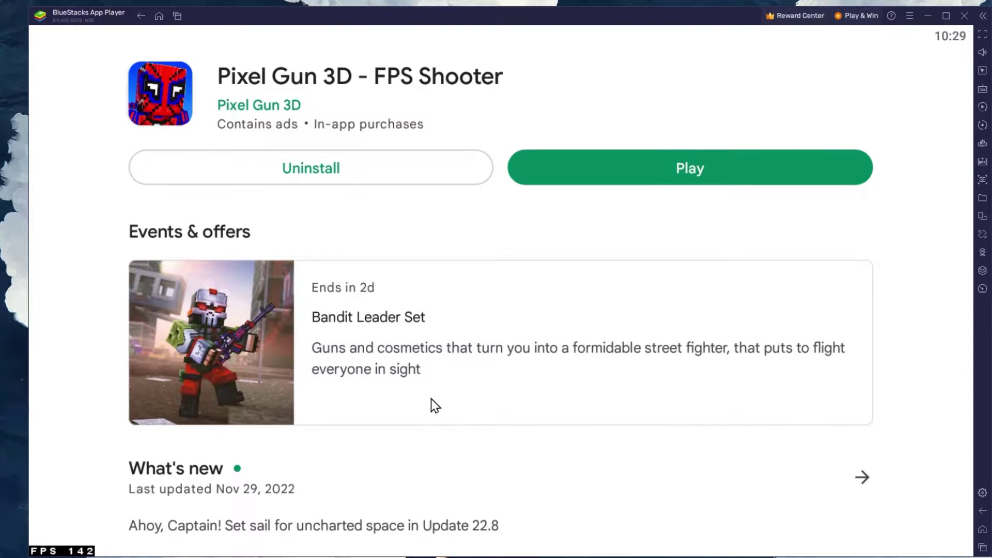
pyautogui.click(982, 529)
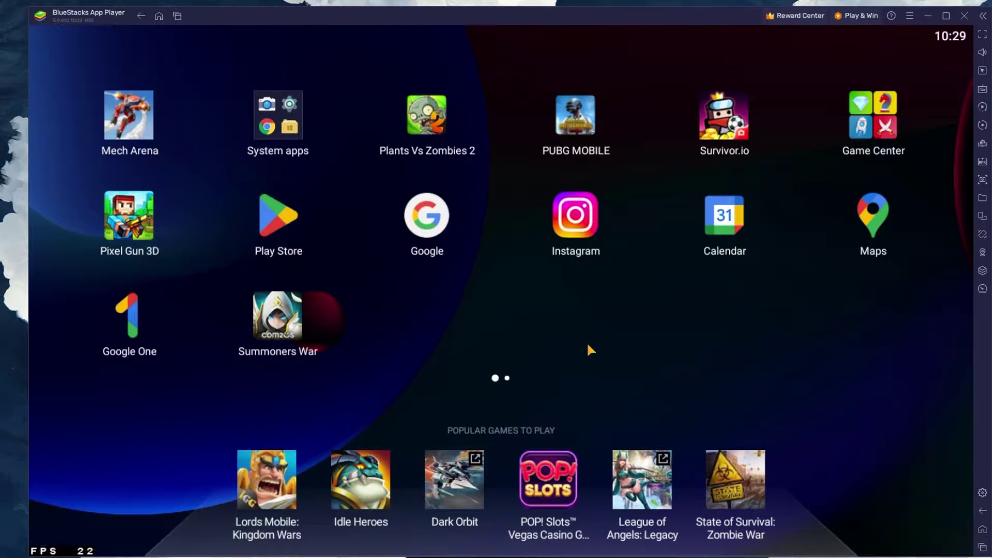
# Step: Open the emulator settings and review the options for CPU allocation, memory allocation and performance mode
pyautogui.click(982, 493)
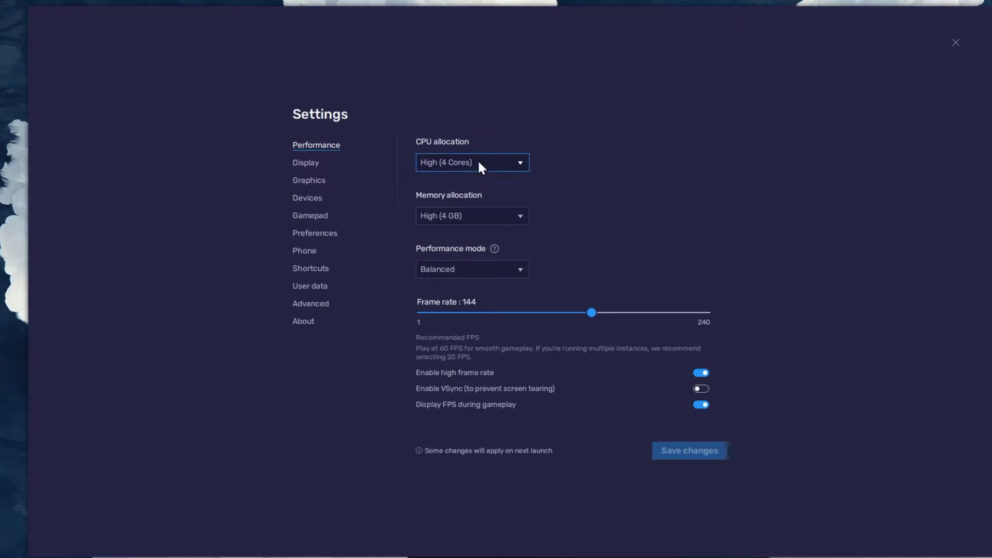
pyautogui.click(520, 162)
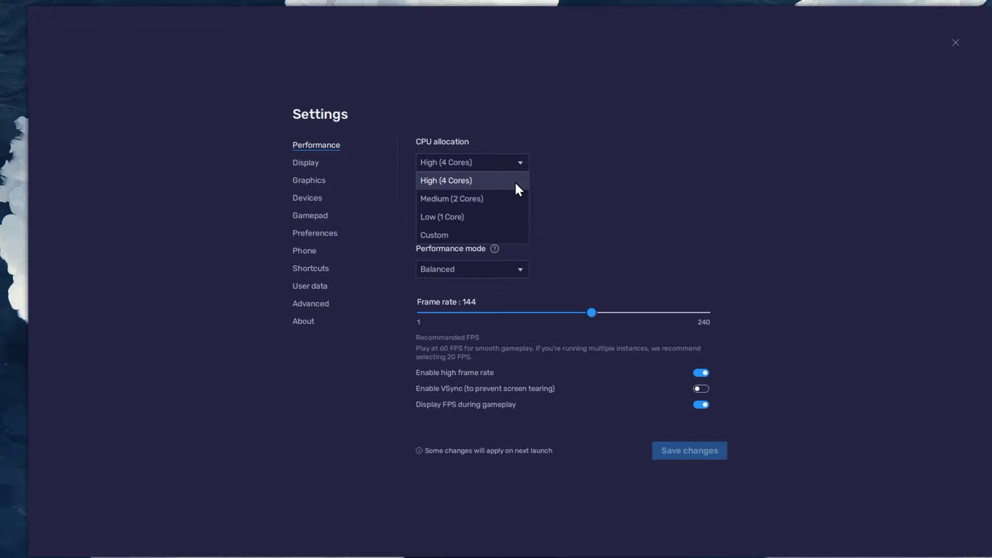
pyautogui.click(518, 163)
pyautogui.click(518, 212)
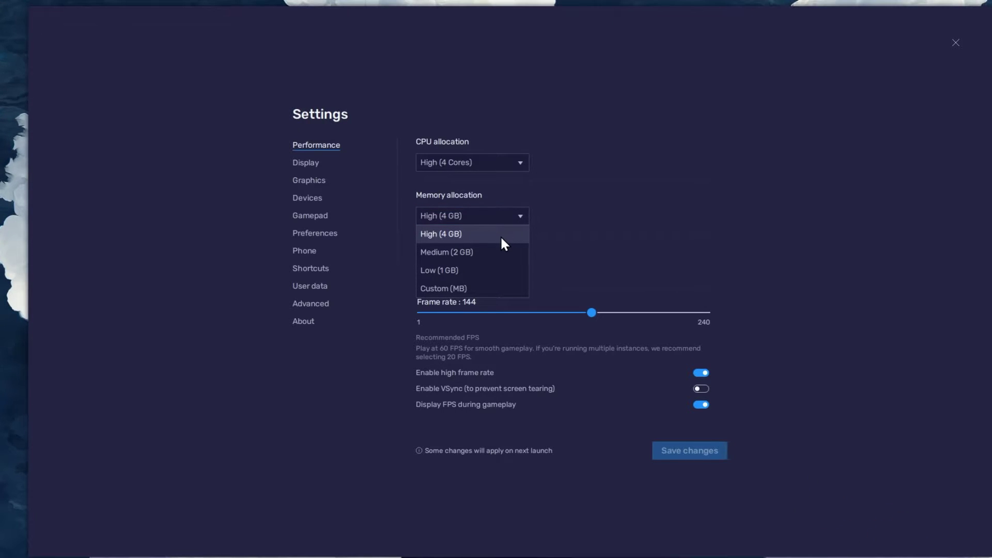
pyautogui.click(519, 217)
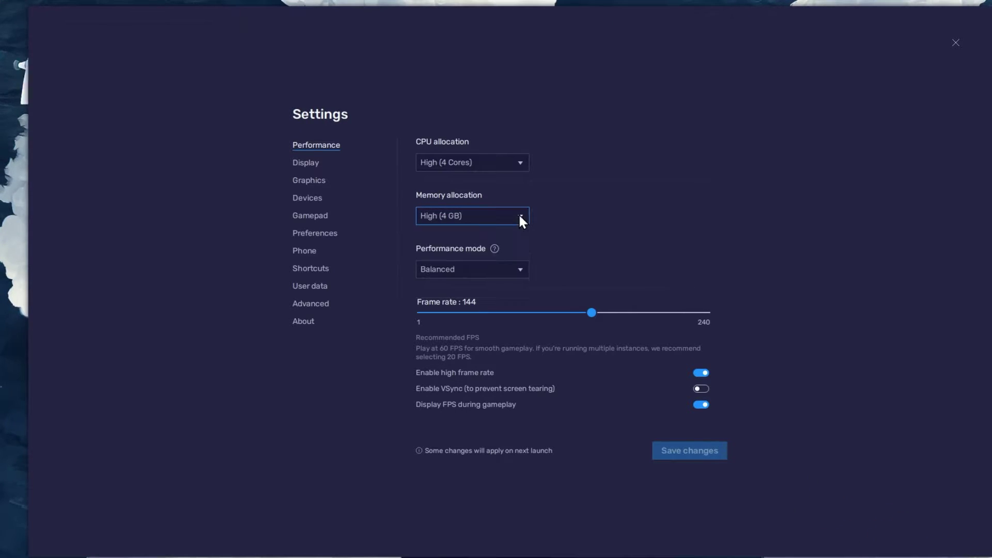
pyautogui.click(503, 269)
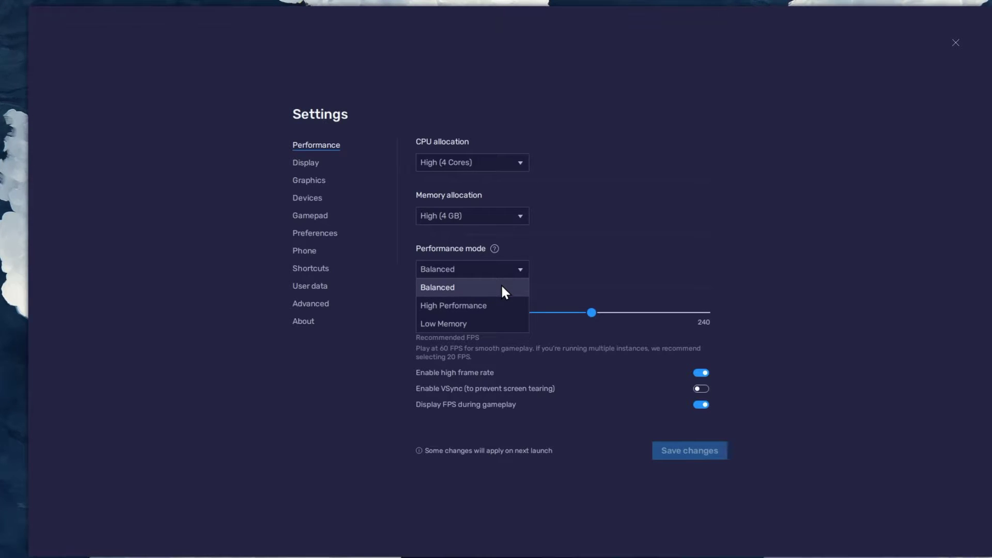
pyautogui.click(519, 268)
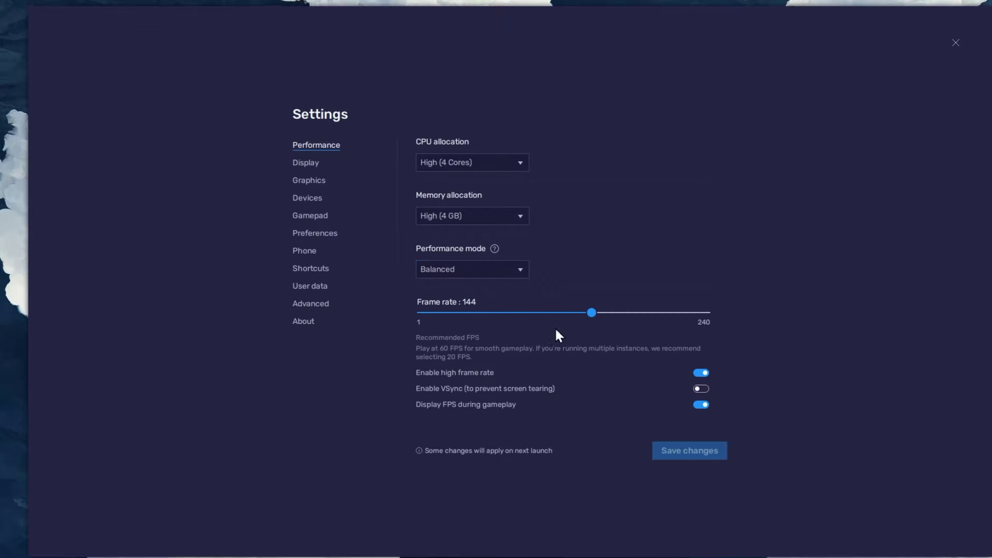
# Step: Toggle high frame rate off and on again, and set the frame rate to 144
pyautogui.click(703, 372)
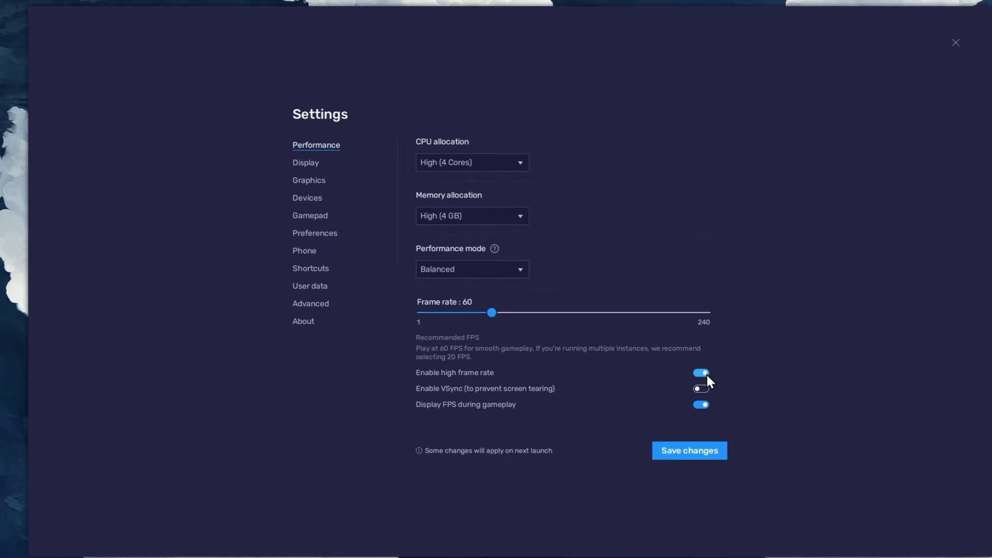
pyautogui.moveTo(593, 312); pyautogui.dragTo(591, 312)
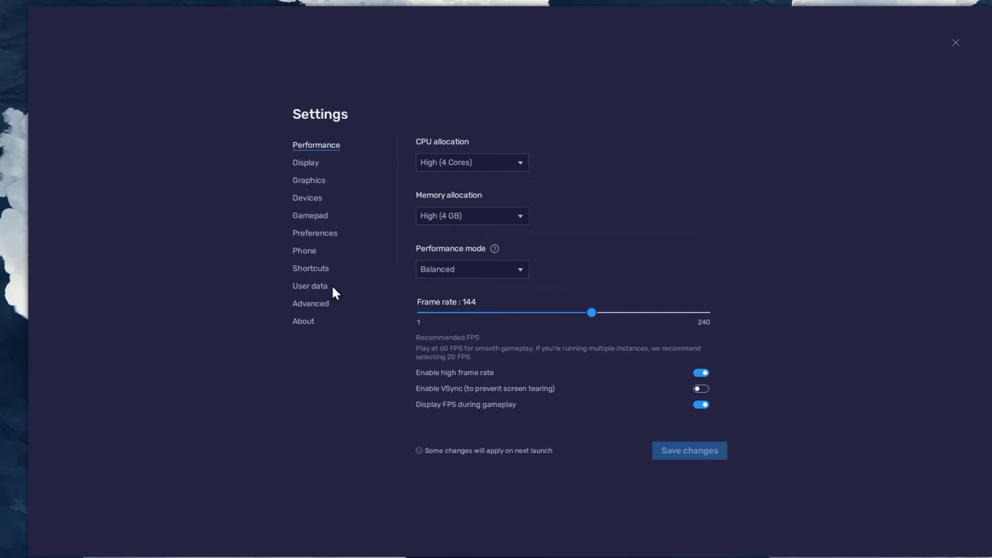
# Step: Check the monitor's available refresh rates in the Windows advanced display settings and close them
pyautogui.rightClick(11, 251)
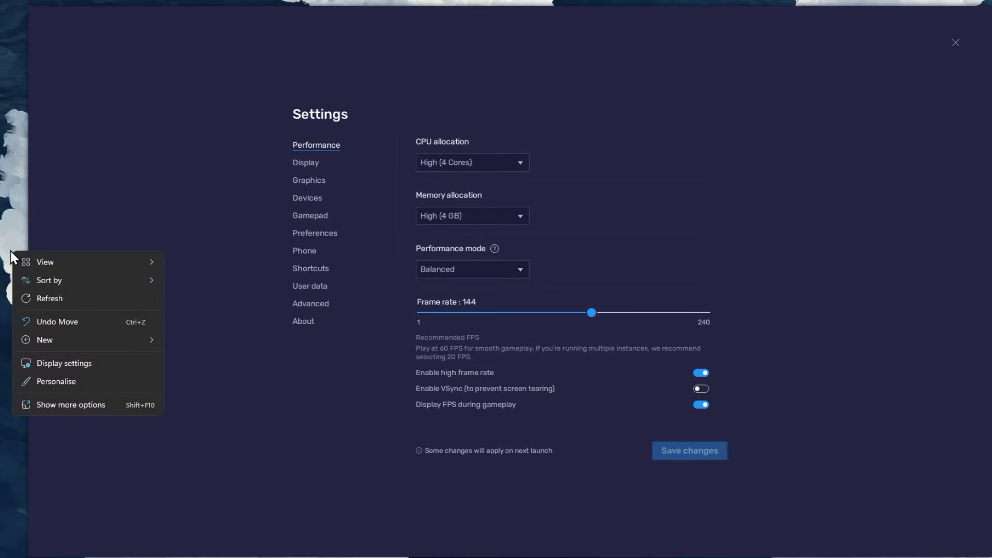
pyautogui.click(98, 362)
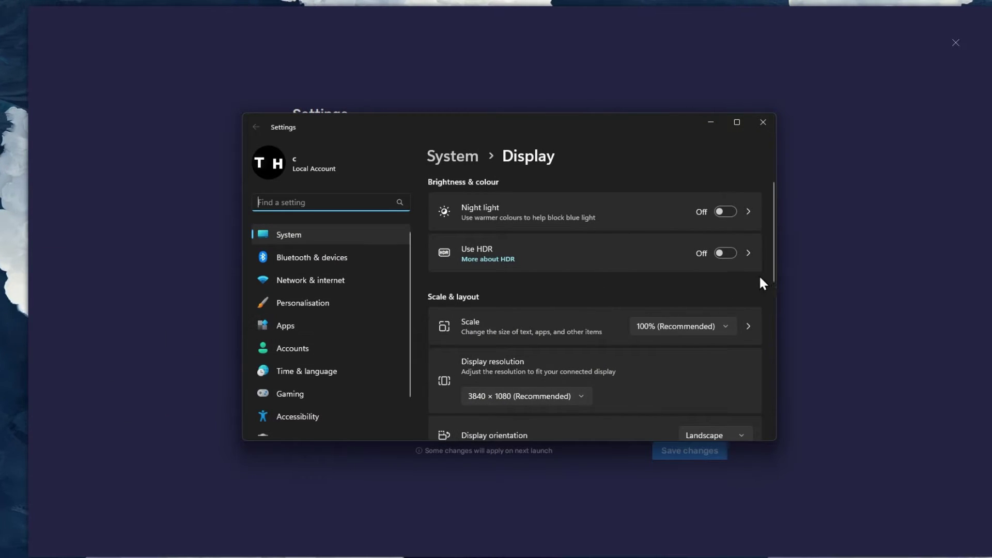
pyautogui.moveTo(773, 274); pyautogui.dragTo(753, 406)
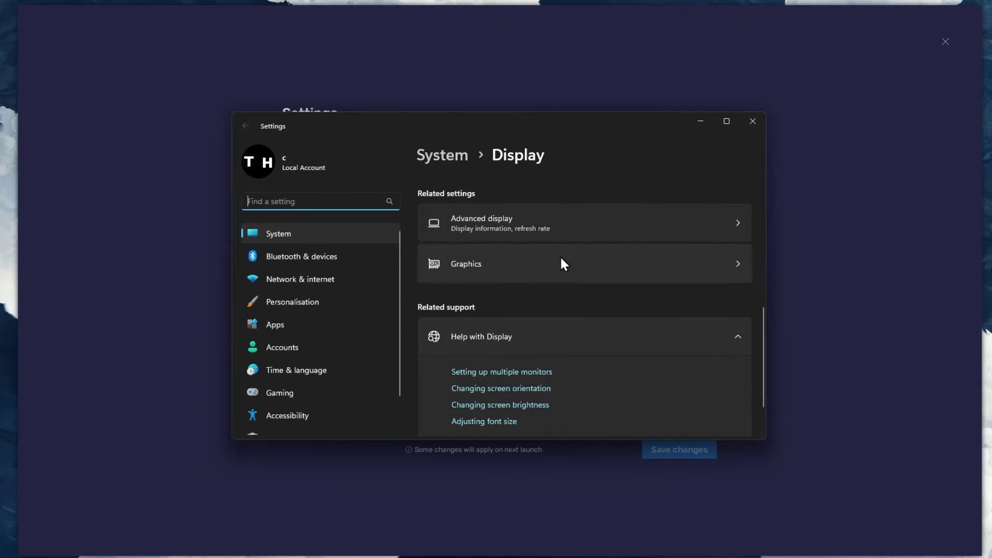
pyautogui.click(531, 240)
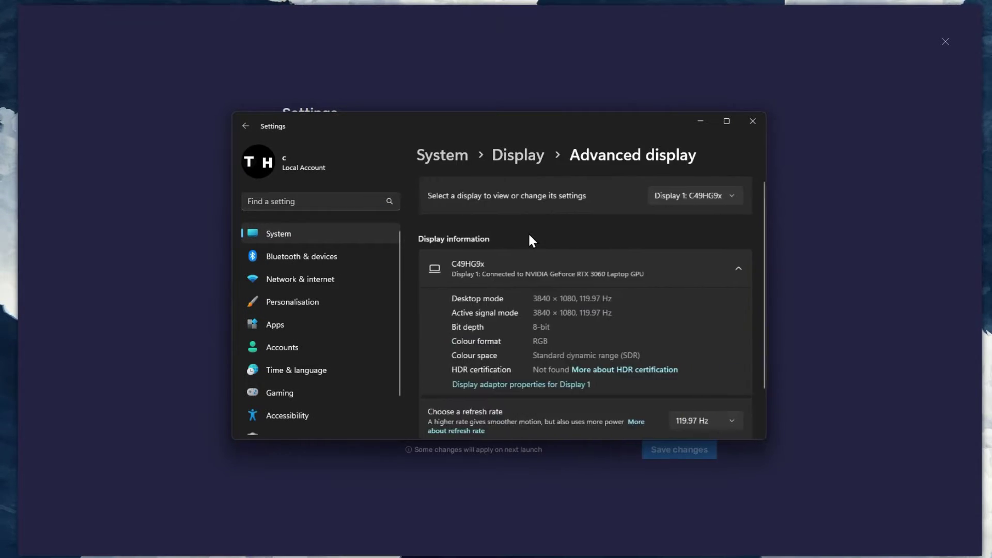
pyautogui.moveTo(763, 209); pyautogui.dragTo(763, 275)
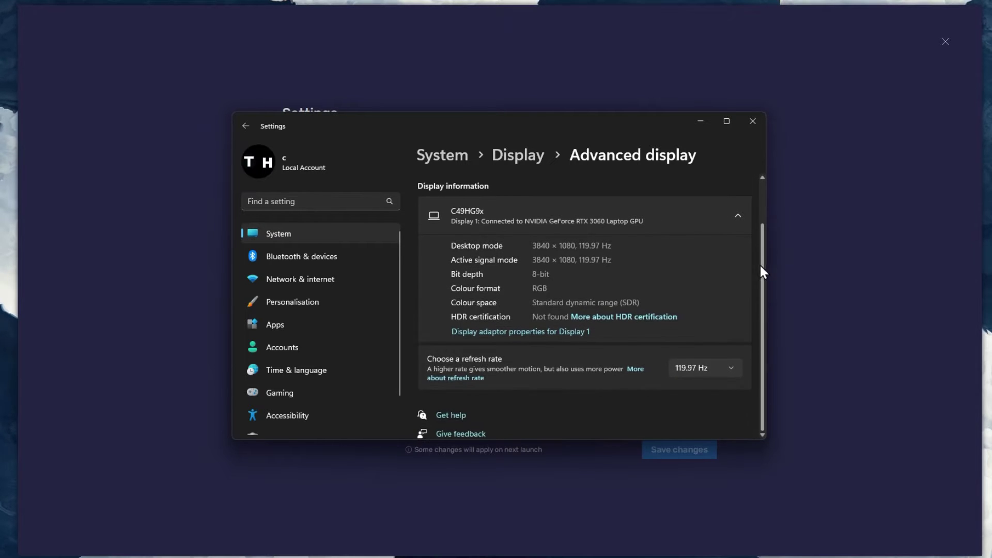
pyautogui.click(737, 367)
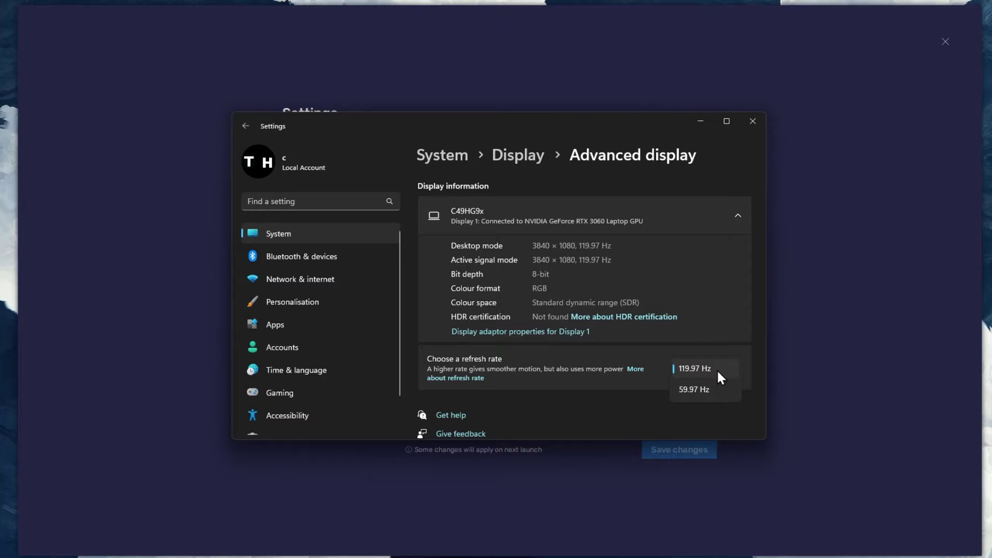
pyautogui.click(752, 121)
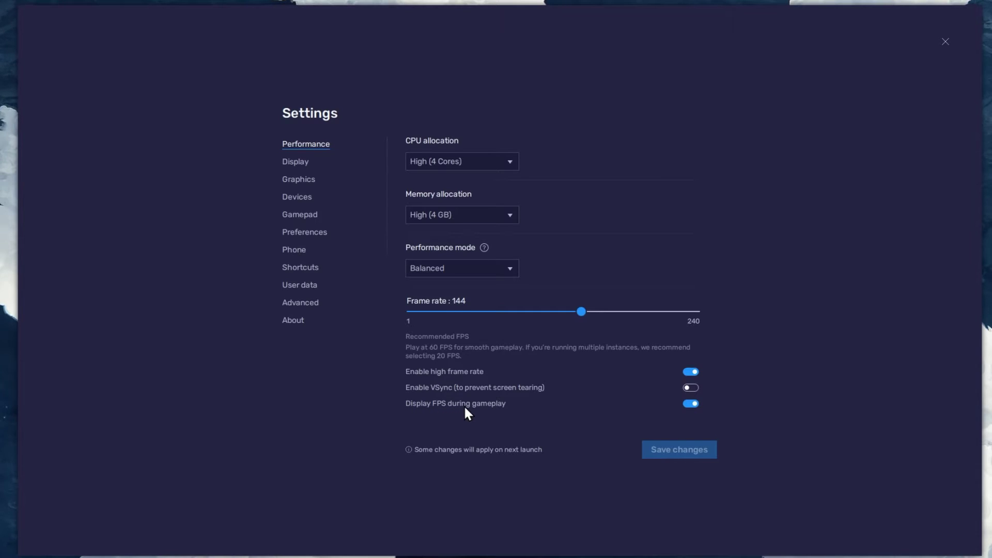
# Step: Set the emulator's display resolution to 1920 x 1080 in Landscape orientation
pyautogui.click(295, 162)
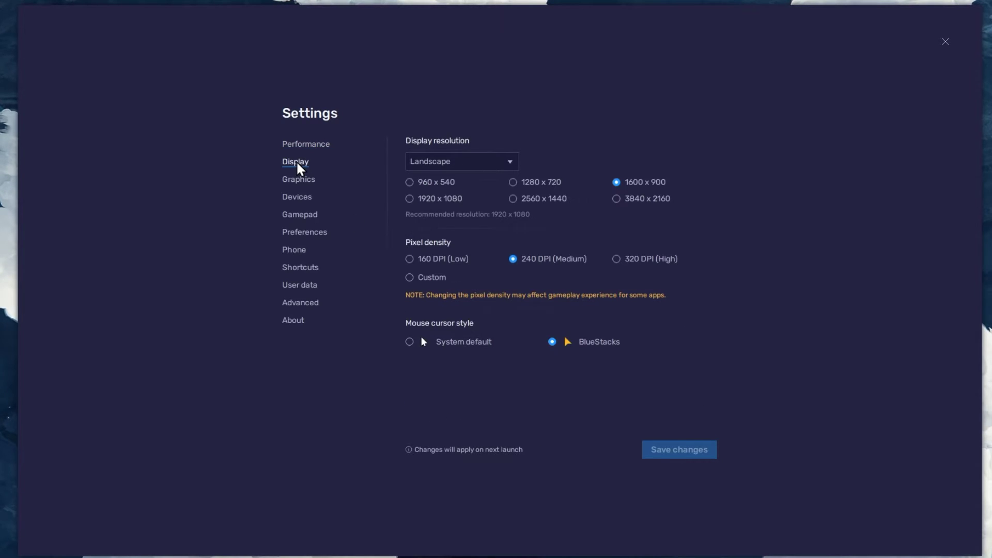
pyautogui.click(510, 161)
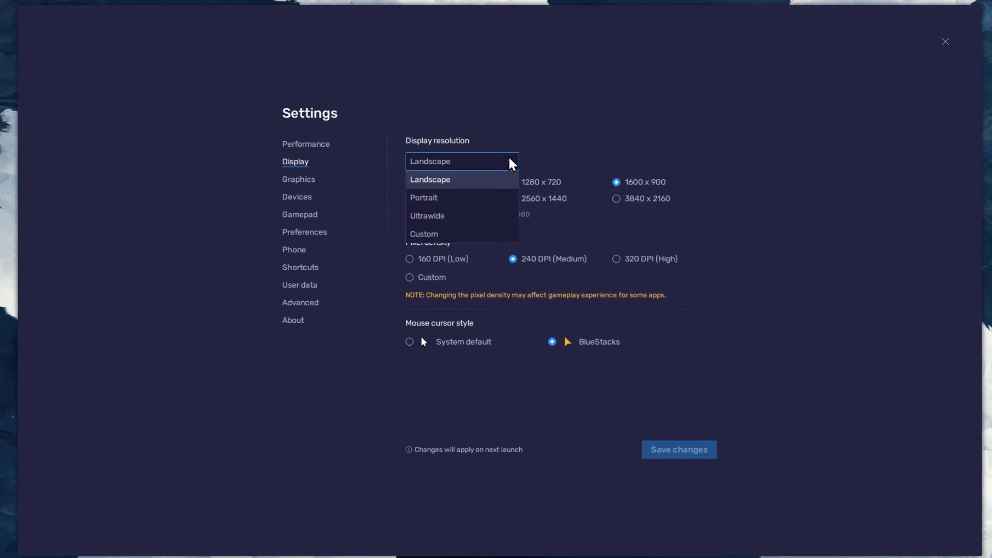
pyautogui.click(460, 182)
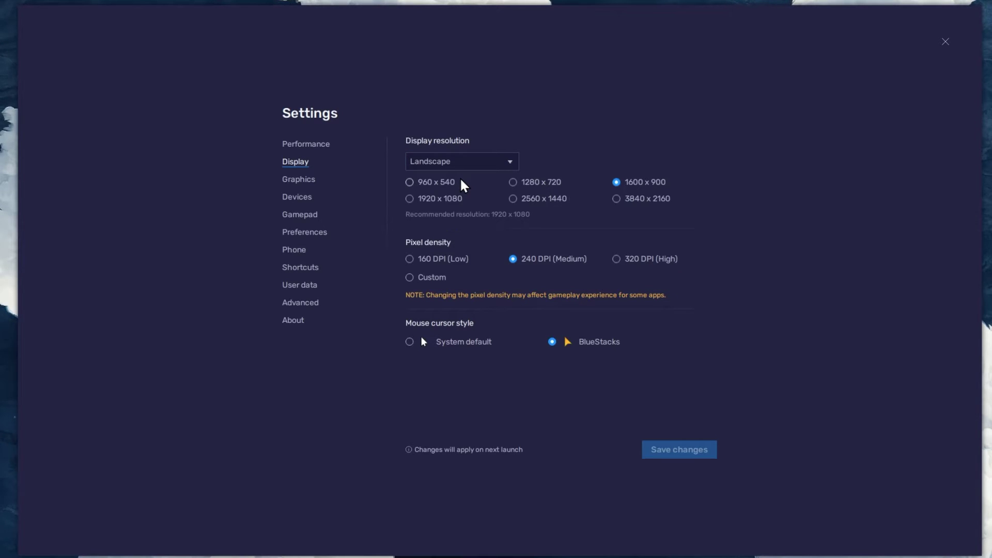
pyautogui.click(449, 196)
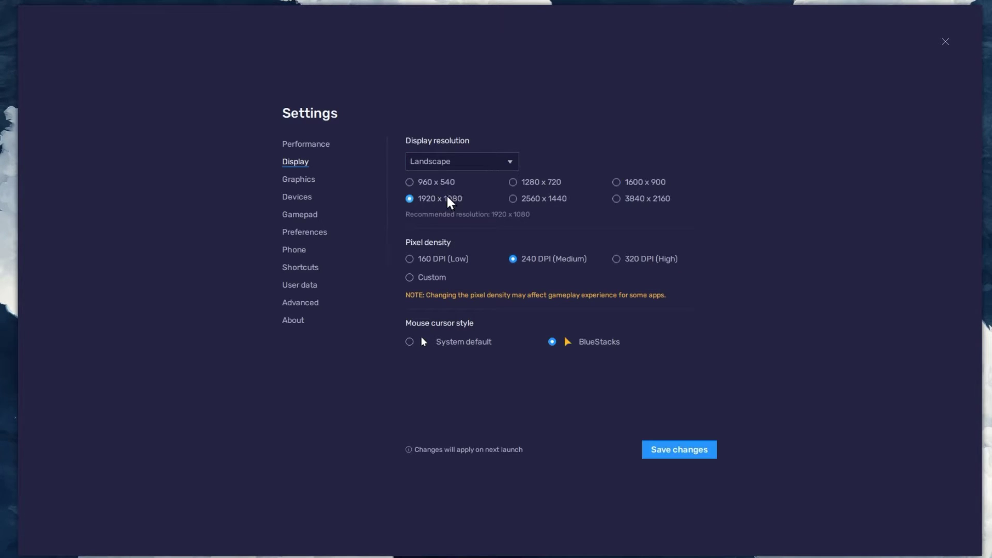
# Step: Switch the emulator's display resolution to 1600 x 900 and launch Pixel Gun 3D from the home screen
pyautogui.click(615, 184)
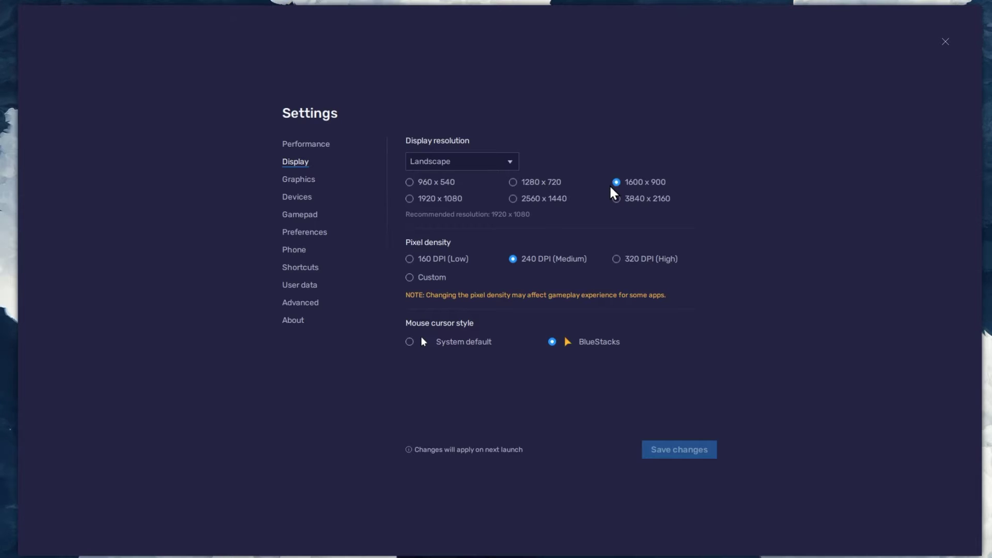
pyautogui.click(945, 42)
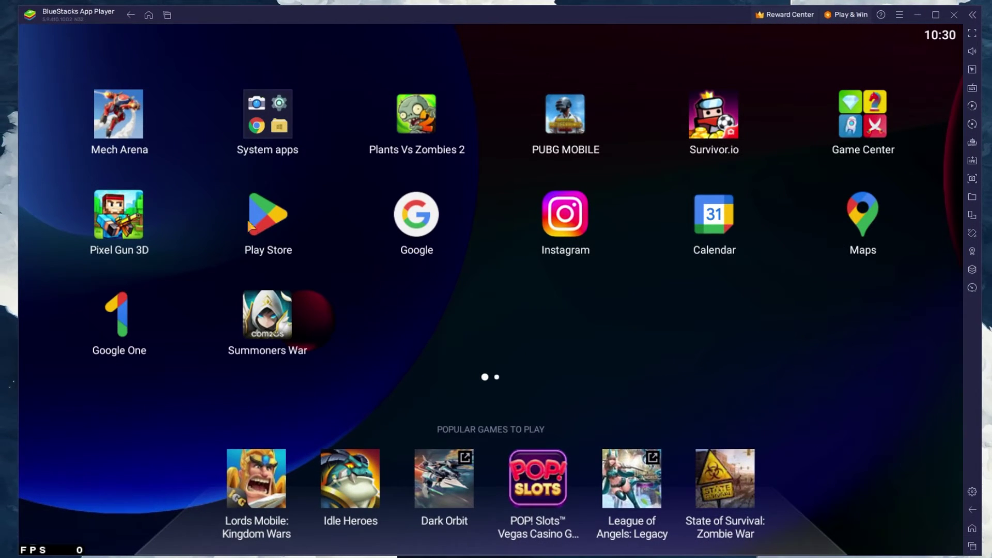
pyautogui.click(129, 229)
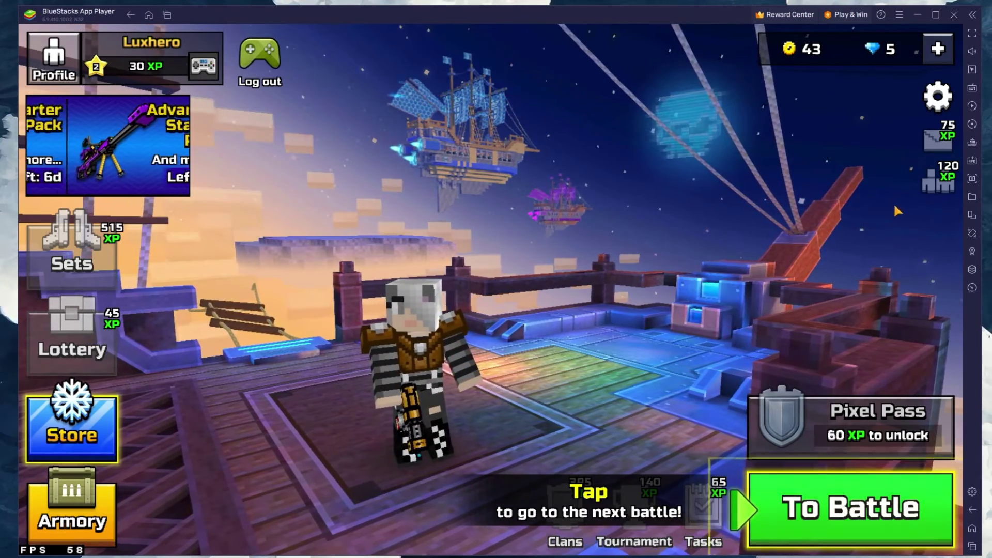
# Step: Turn on the on-screen controls to preview the game's key mapping, and turn them off again
pyautogui.click(971, 86)
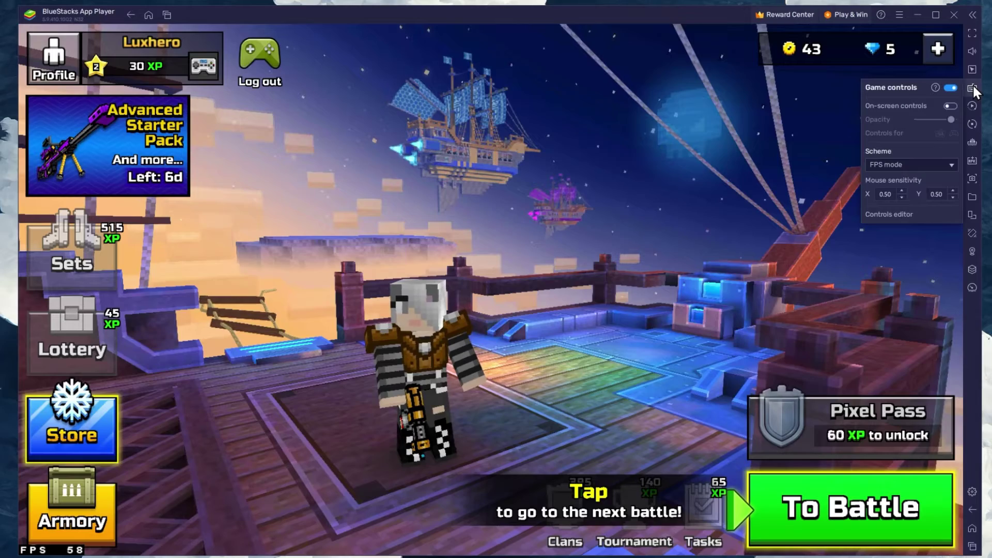
pyautogui.click(949, 106)
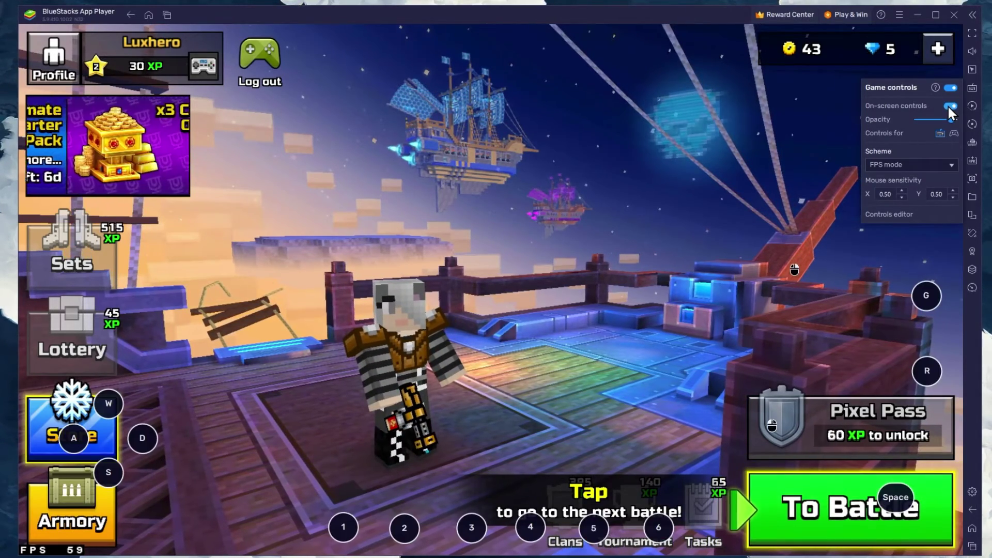
pyautogui.click(975, 97)
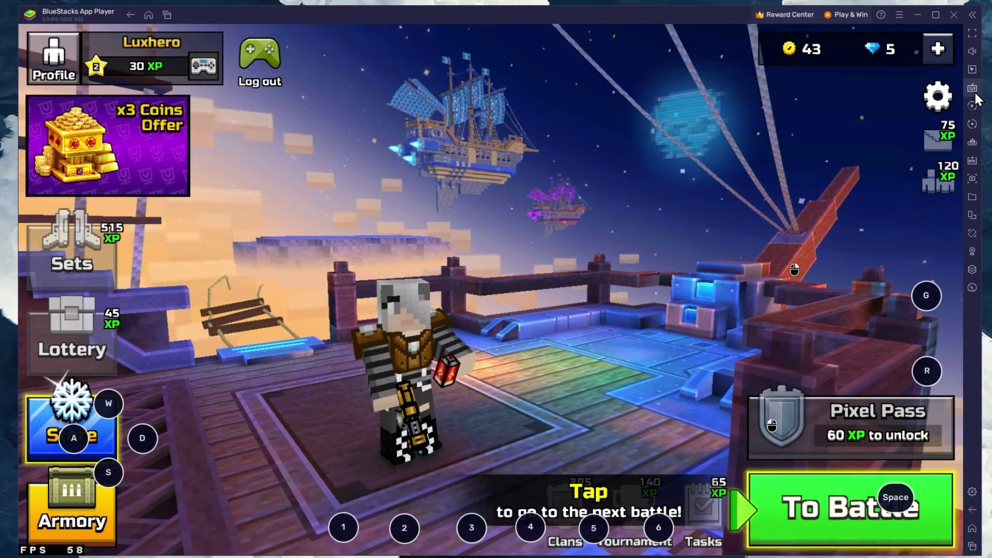
pyautogui.click(973, 92)
pyautogui.click(950, 106)
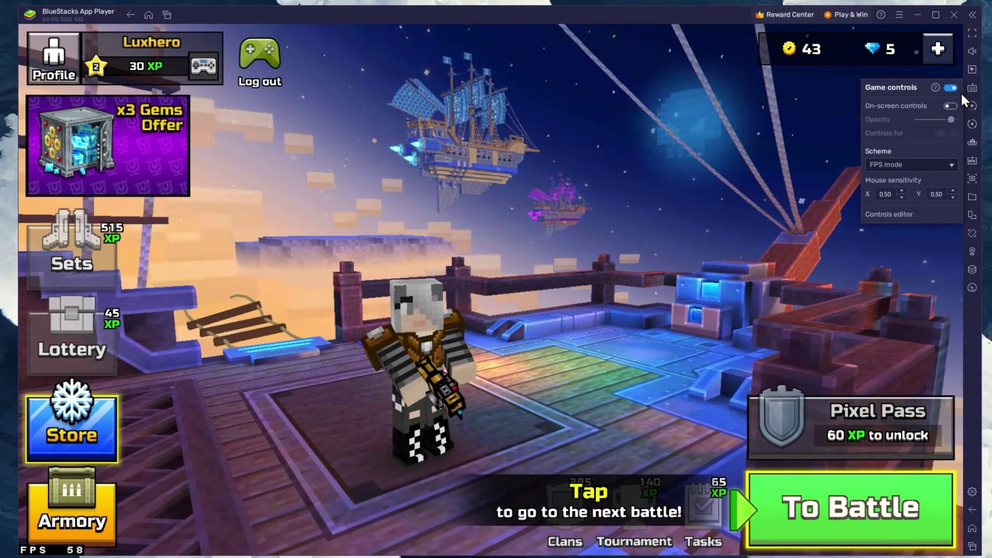
pyautogui.click(971, 88)
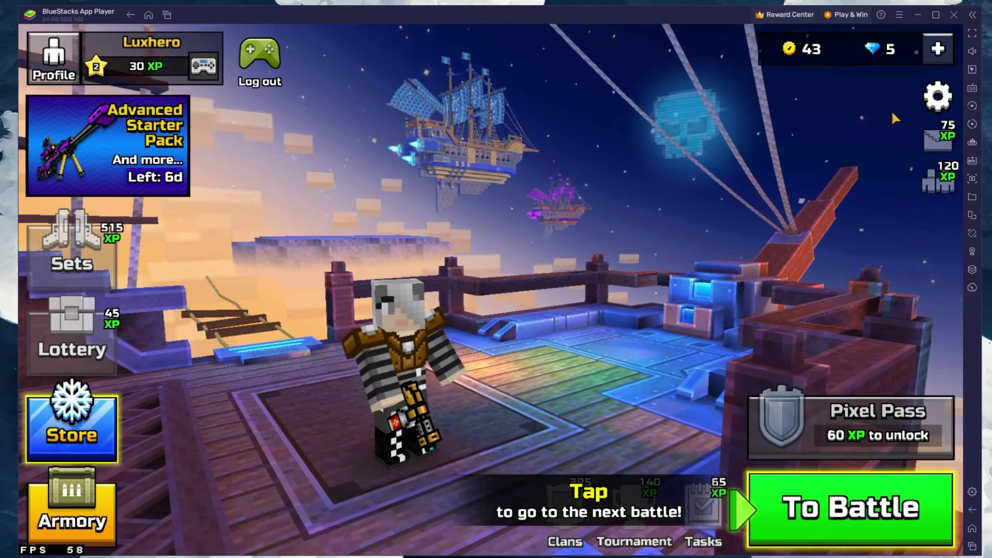
# Step: In the game's own settings, switch the game frame rate to Fps 30 and back to Fps 60, and return to the lobby
pyautogui.click(937, 96)
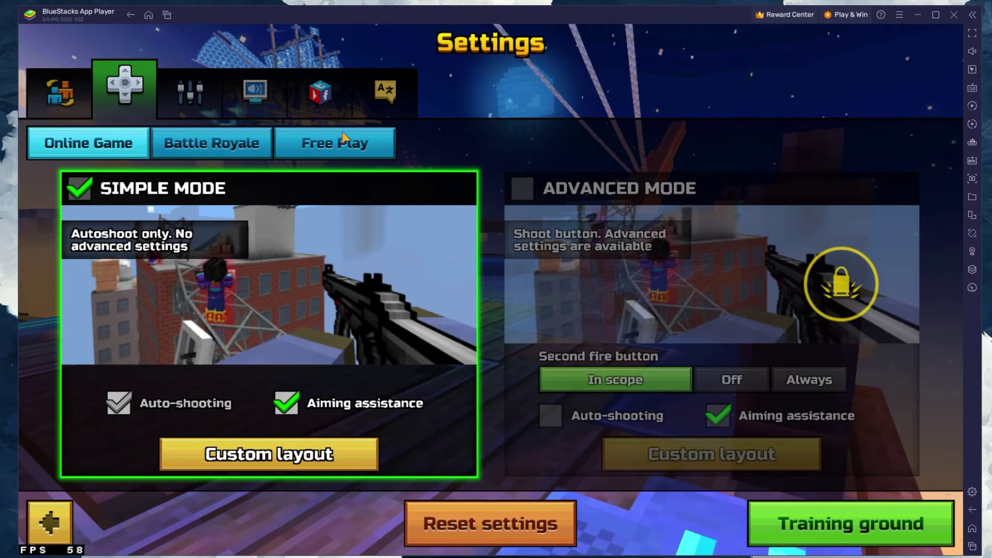
pyautogui.click(182, 103)
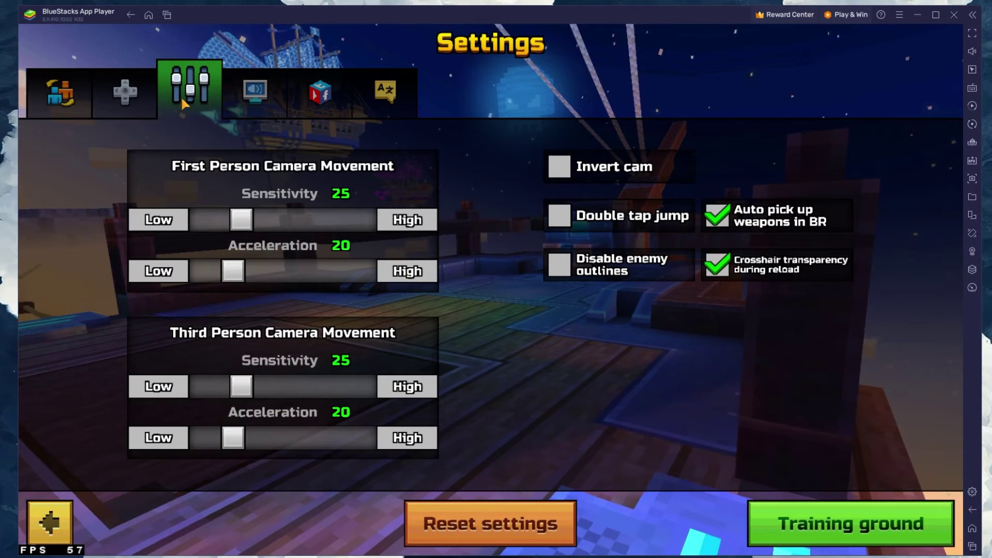
pyautogui.click(255, 95)
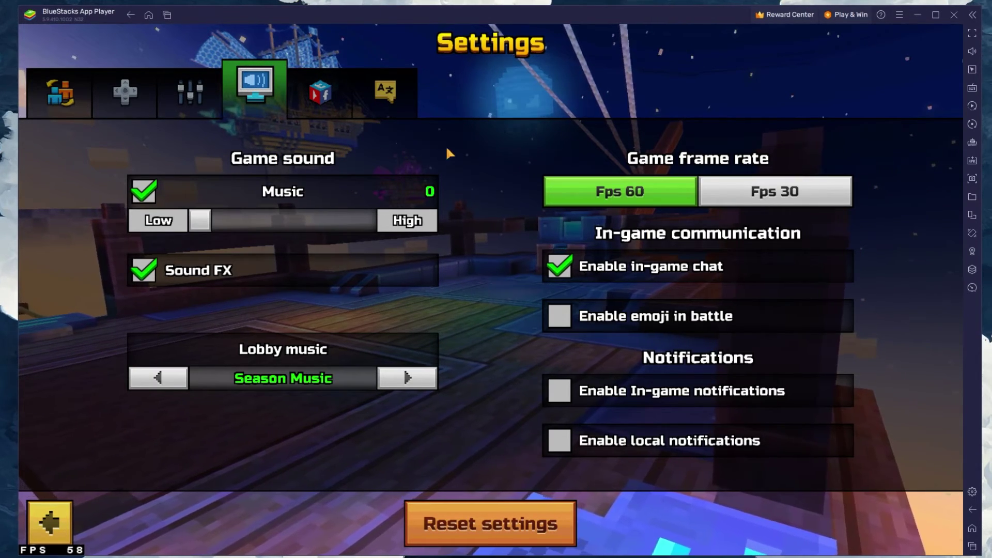
pyautogui.click(729, 190)
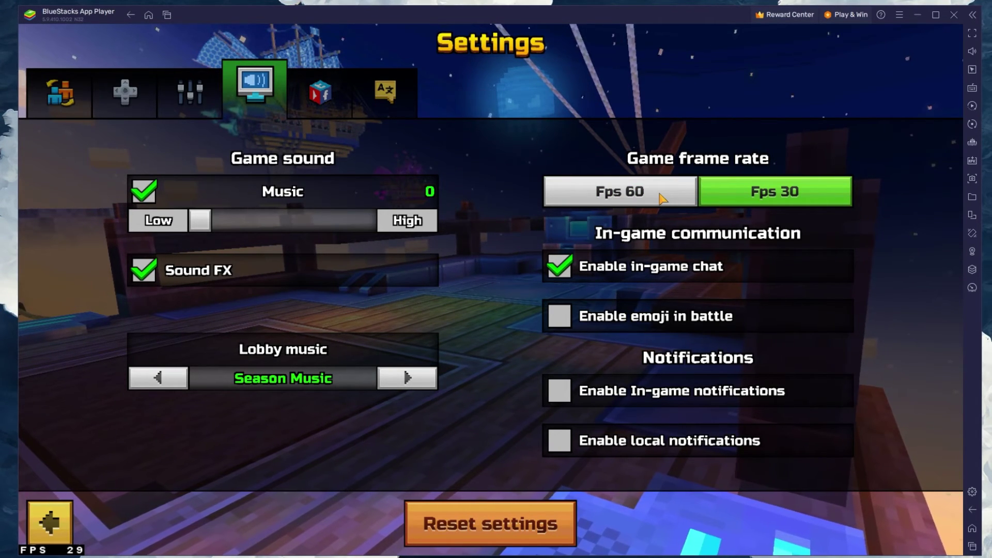
pyautogui.click(661, 198)
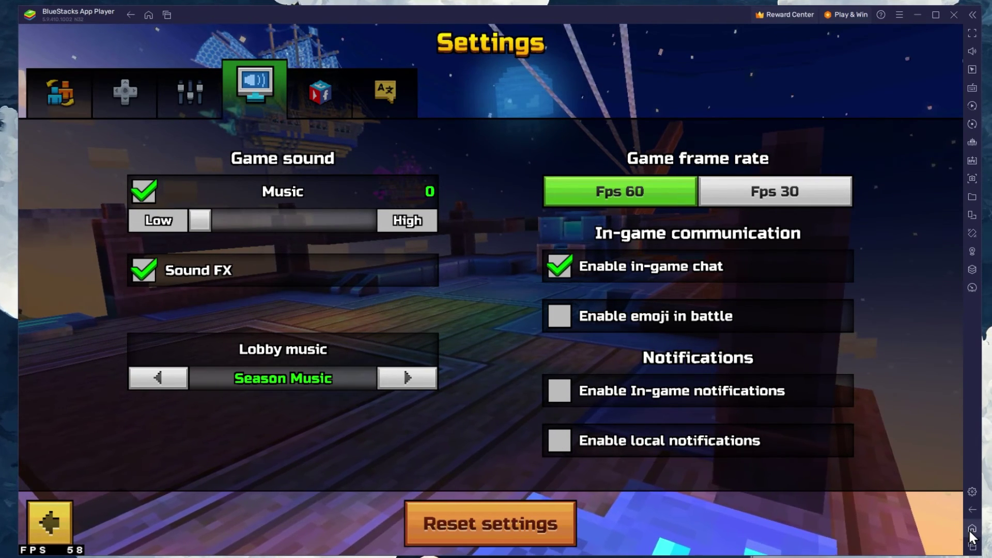
pyautogui.click(972, 511)
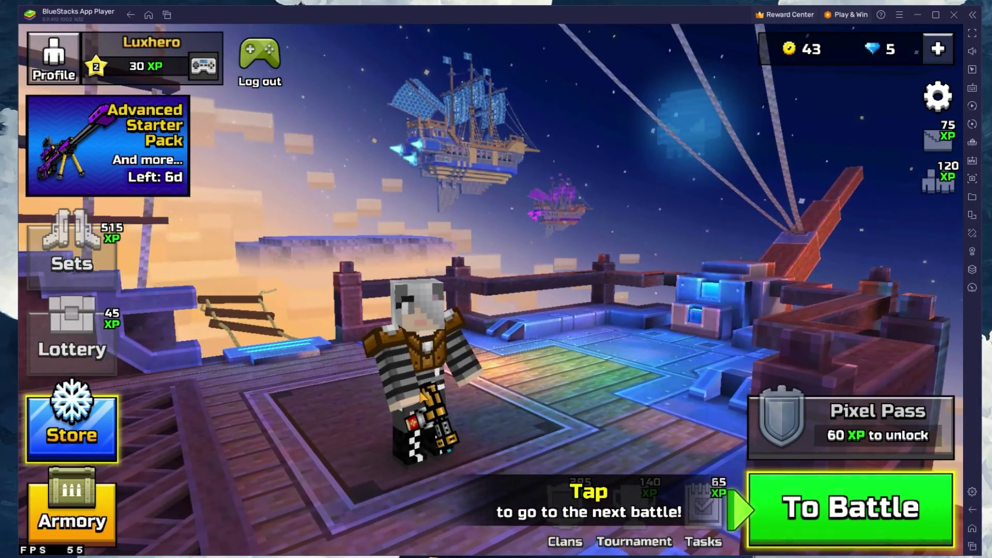